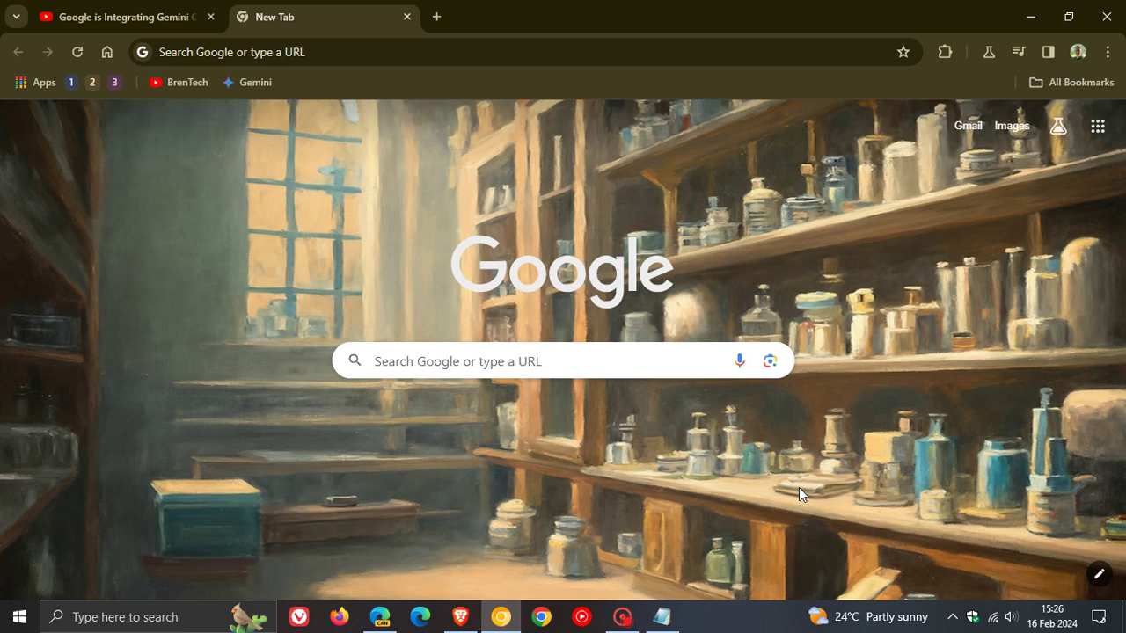
Step: Pause the YouTube video from Chrome Canary's toolbar media controls and dismiss the popup
{"action": "left_click", "coordinate": [1025, 48]}
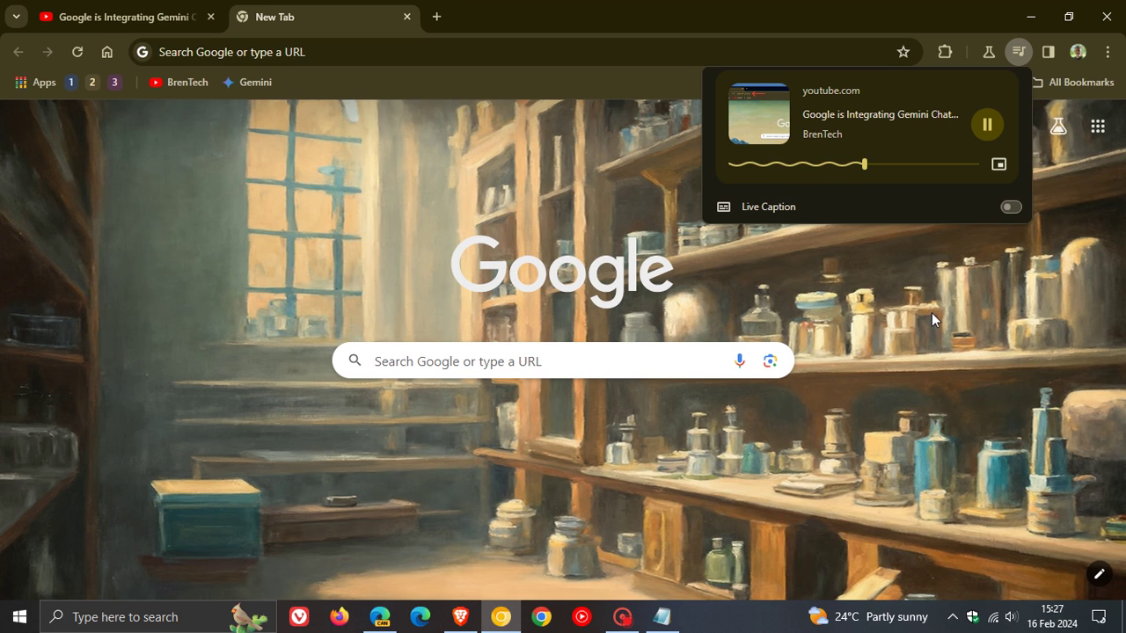
{"action": "left_click", "coordinate": [990, 124]}
{"action": "left_click", "coordinate": [928, 355]}
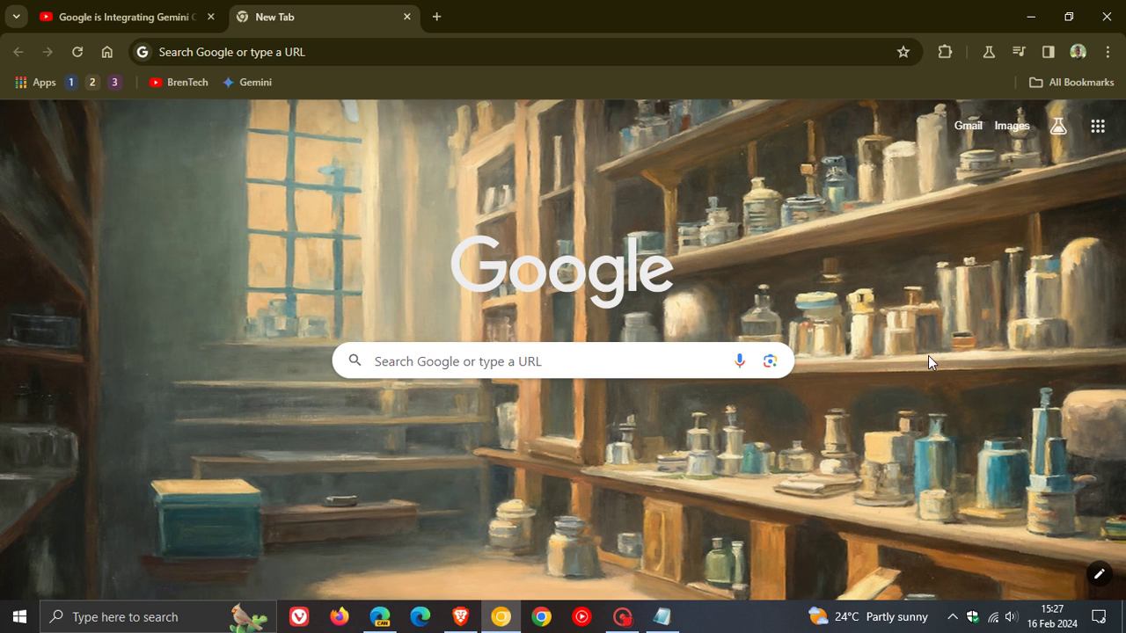
Step: In Edge Canary, start the YouTube tab's video, then show its media controls from the New tab
{"action": "left_click", "coordinate": [379, 616]}
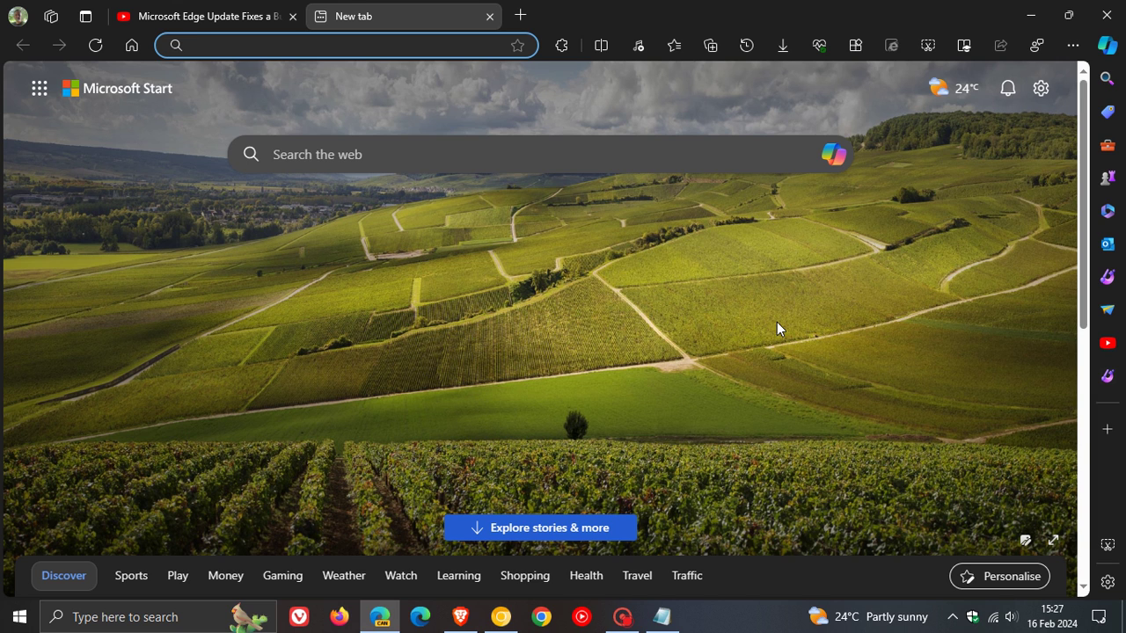
{"action": "left_click", "coordinate": [200, 15]}
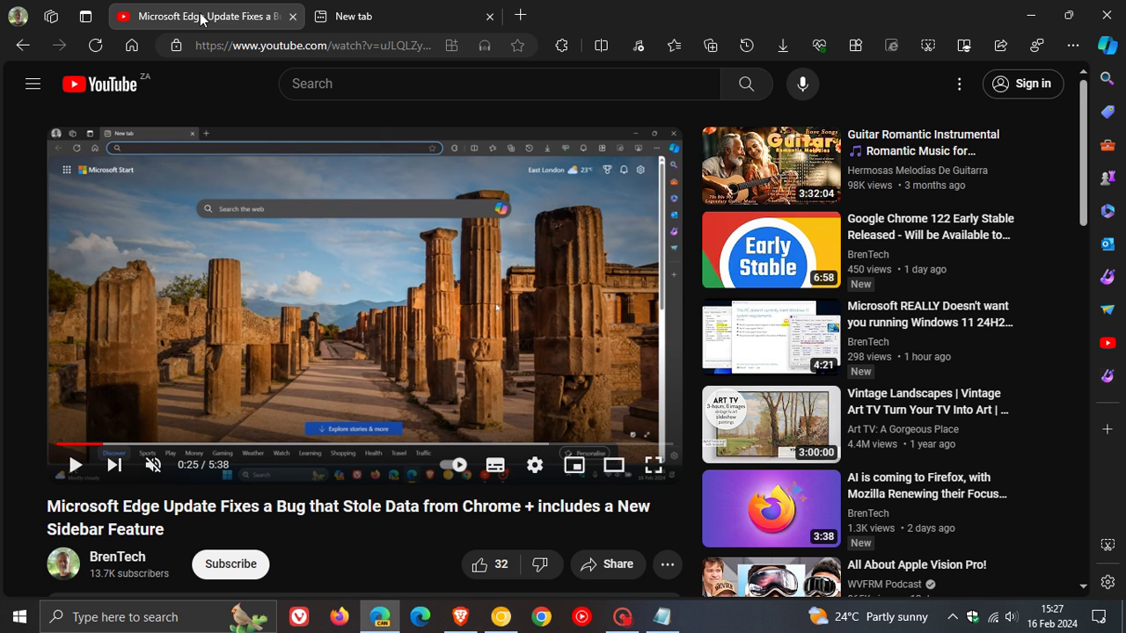
{"action": "left_click", "coordinate": [74, 466]}
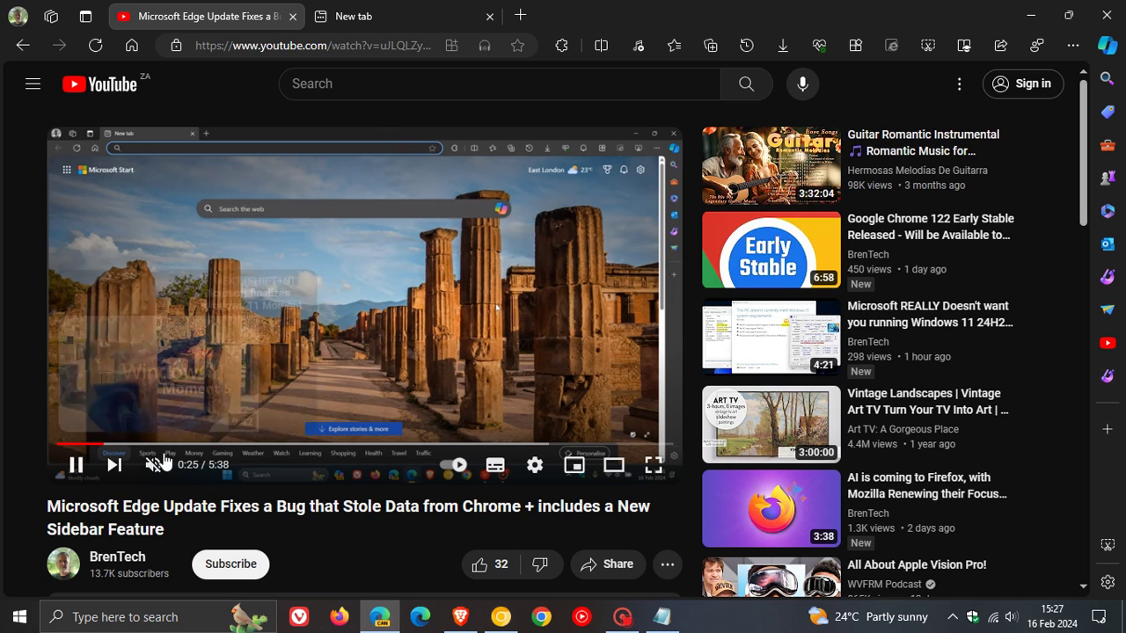
{"action": "left_click", "coordinate": [398, 20]}
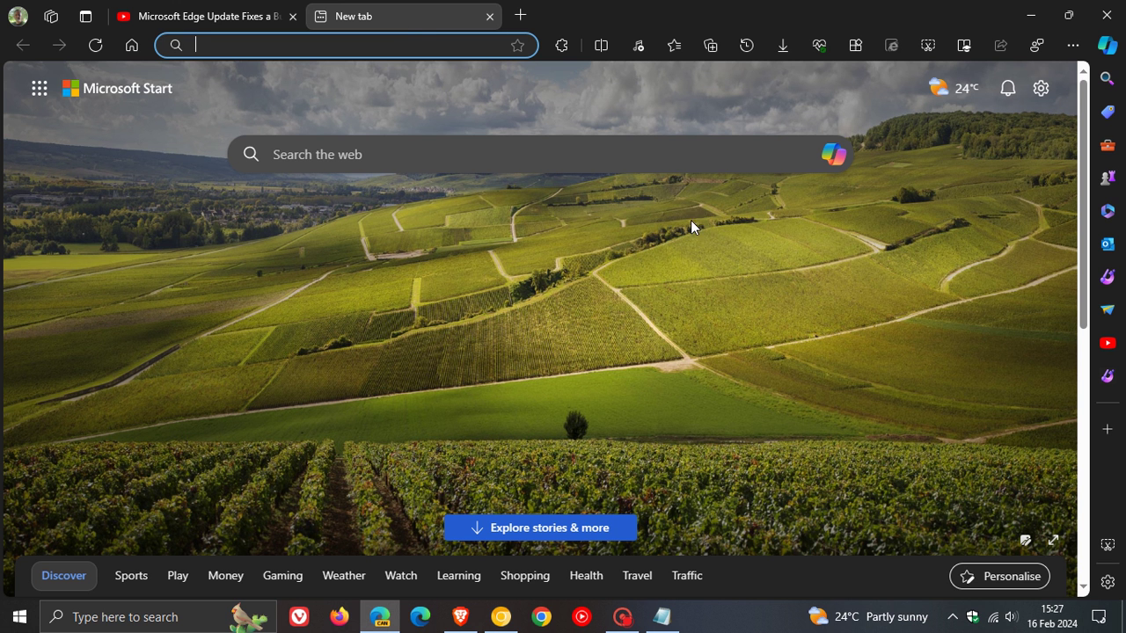
{"action": "left_click", "coordinate": [635, 48]}
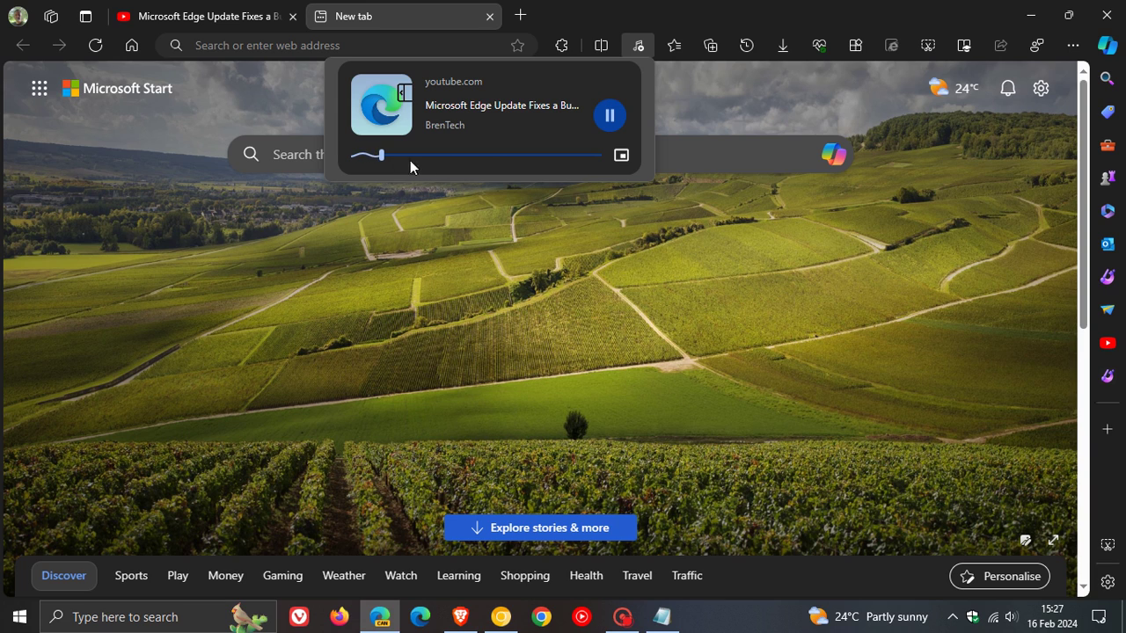
Step: Drag the flyout's seek bar slightly forward, then pause the YouTube video
{"action": "left_click_drag", "start_coordinate": [383, 158], "coordinate": [410, 159]}
{"action": "left_click", "coordinate": [609, 115]}
Step: Bring up the Notepad note with the GlobalMediaControlsUpdatedUI flag, then minimize it
{"action": "left_click", "coordinate": [661, 616]}
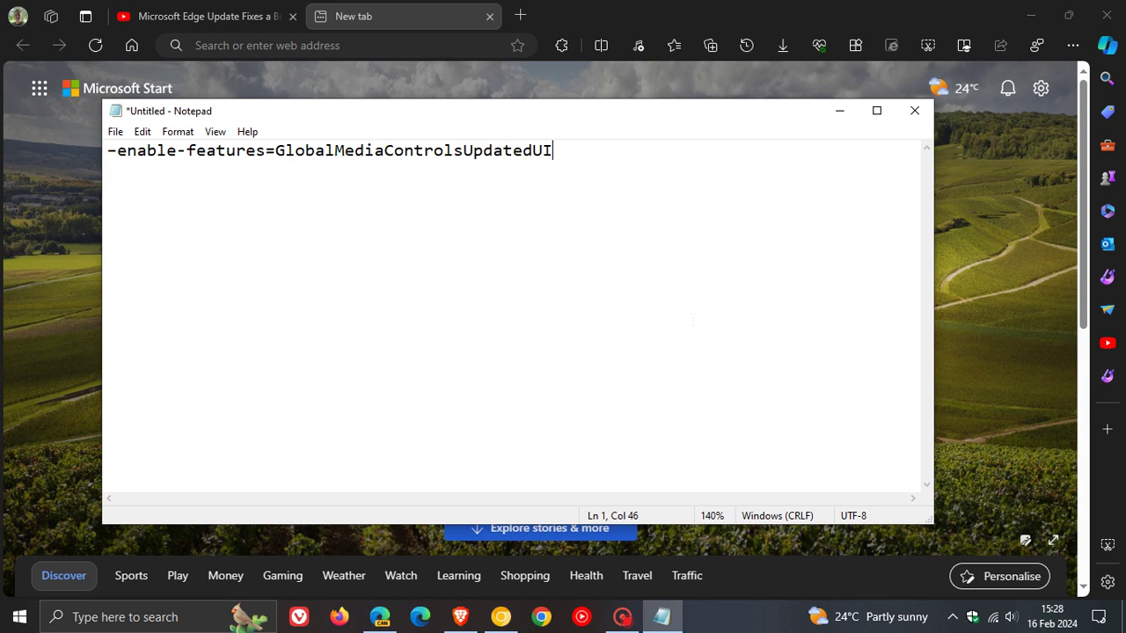
{"action": "left_click", "coordinate": [843, 105]}
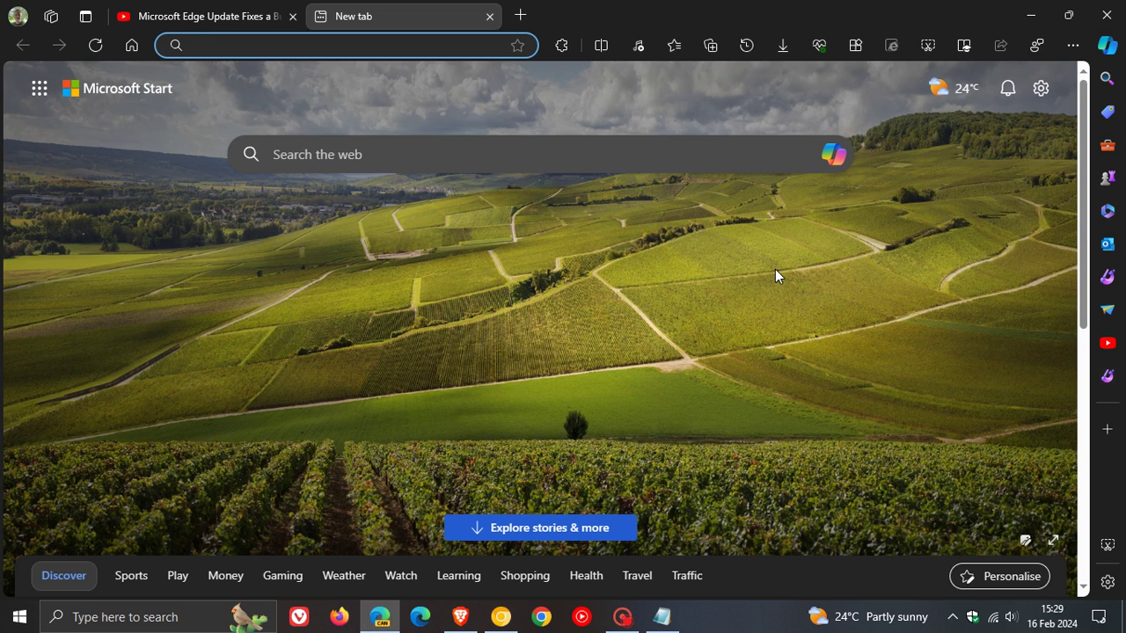
Step: Append --enable-features=GlobalMediaControlsUpdatedUI to the Edge Canary shortcut's Target and save it
{"action": "right_click", "coordinate": [379, 620]}
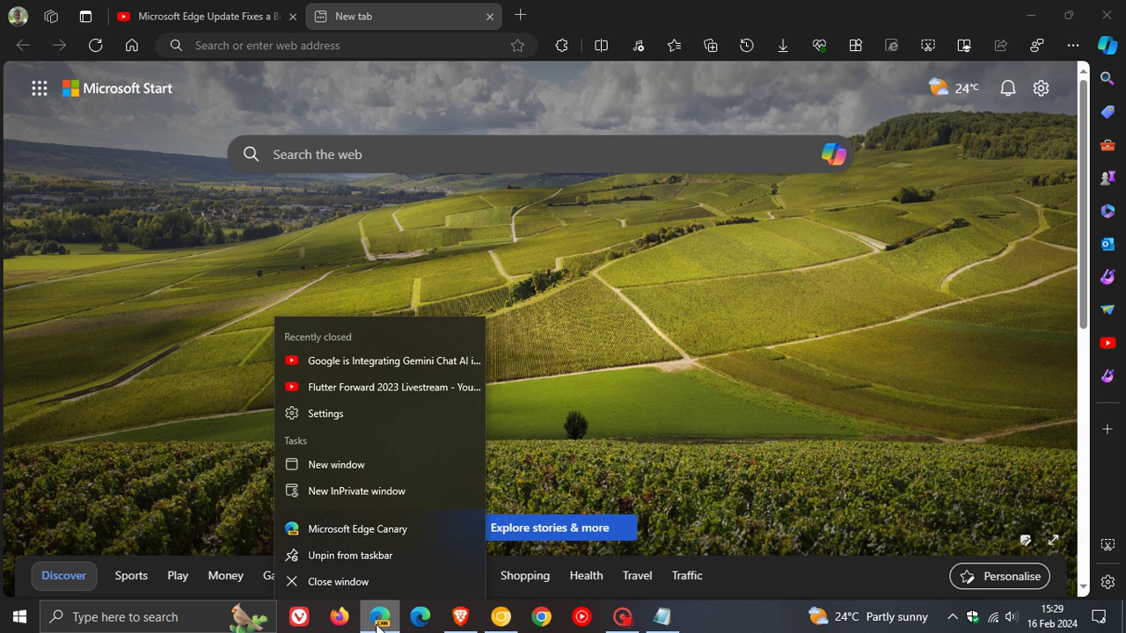
{"action": "right_click", "coordinate": [380, 528]}
{"action": "left_click", "coordinate": [424, 506]}
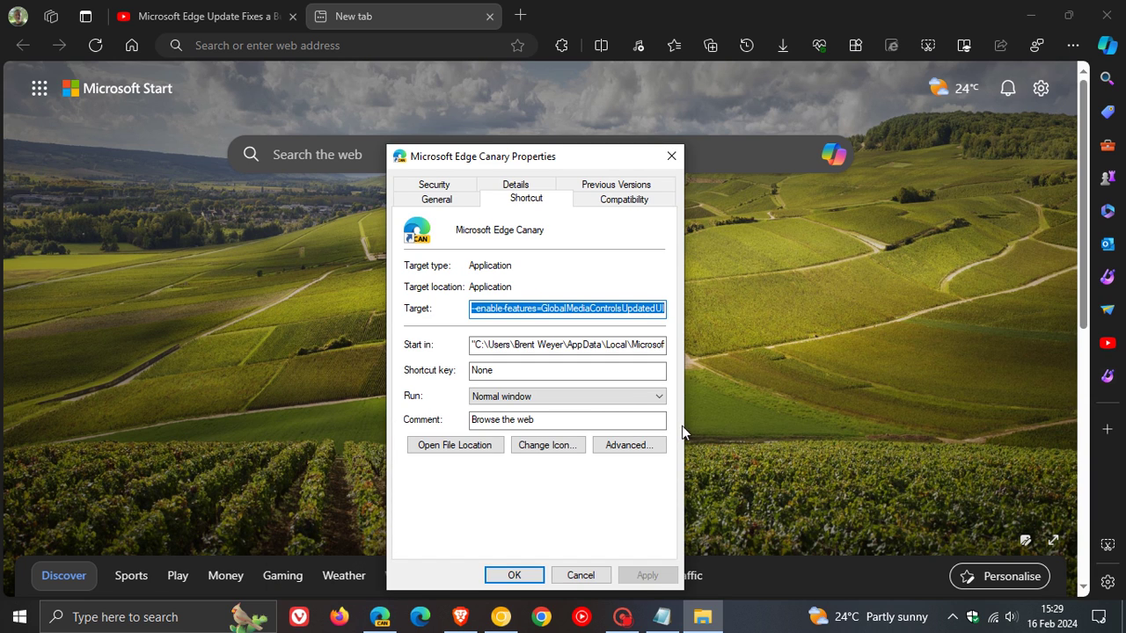
{"action": "left_click", "coordinate": [586, 308]}
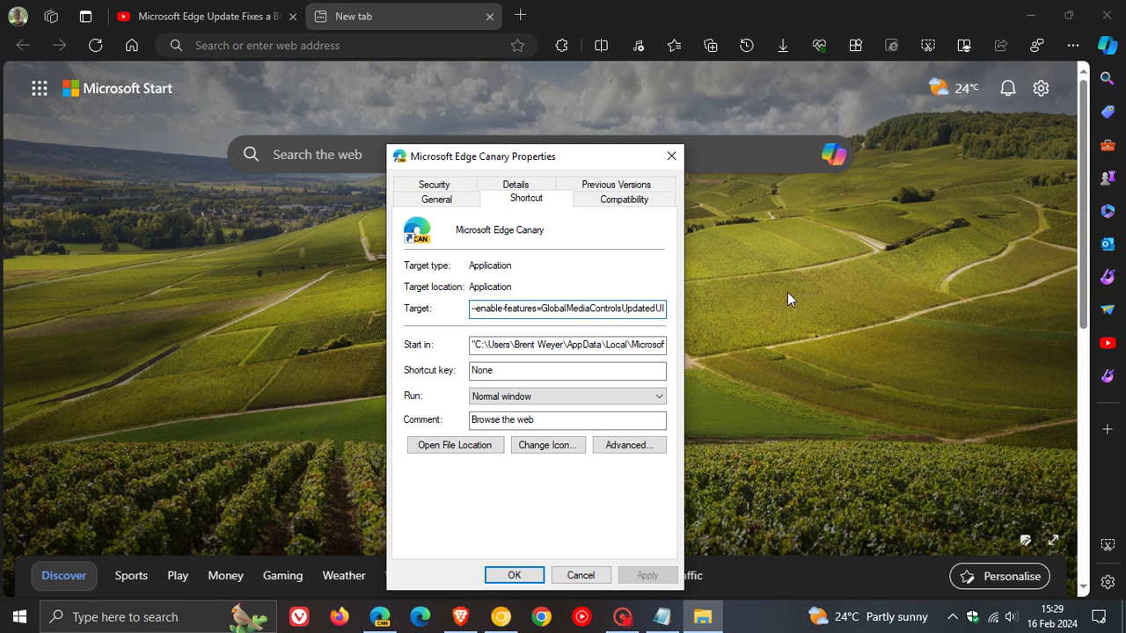
{"action": "key", "text": "Left"}
{"action": "key", "text": "Left"}
{"action": "key", "text": "Left"}
{"action": "key", "text": "Left"}
{"action": "key", "text": "Left"}
{"action": "key", "text": "Left"}
{"action": "key", "text": "Left"}
{"action": "key", "text": "Left"}
{"action": "key", "text": "Left"}
{"action": "key", "text": "Left"}
{"action": "key", "text": "Left"}
{"action": "key", "text": "Left"}
{"action": "key", "text": "Left"}
{"action": "key", "text": "Left"}
{"action": "key", "text": "Left"}
{"action": "key", "text": "Left"}
{"action": "key", "text": "Left"}
{"action": "key", "text": "Left"}
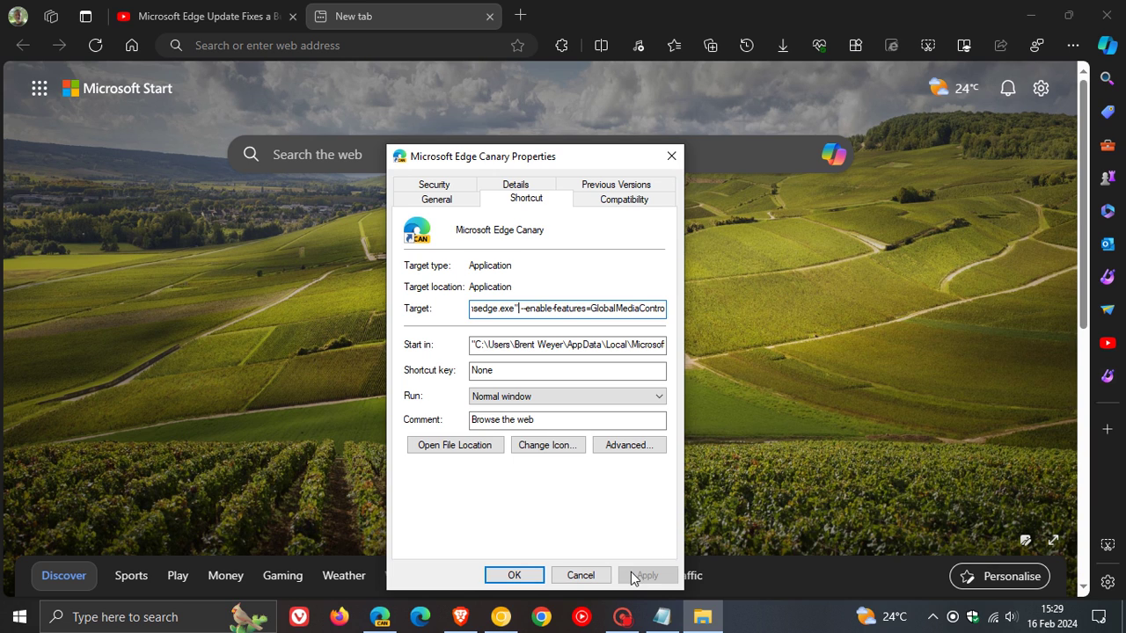
{"action": "left_click", "coordinate": [514, 576]}
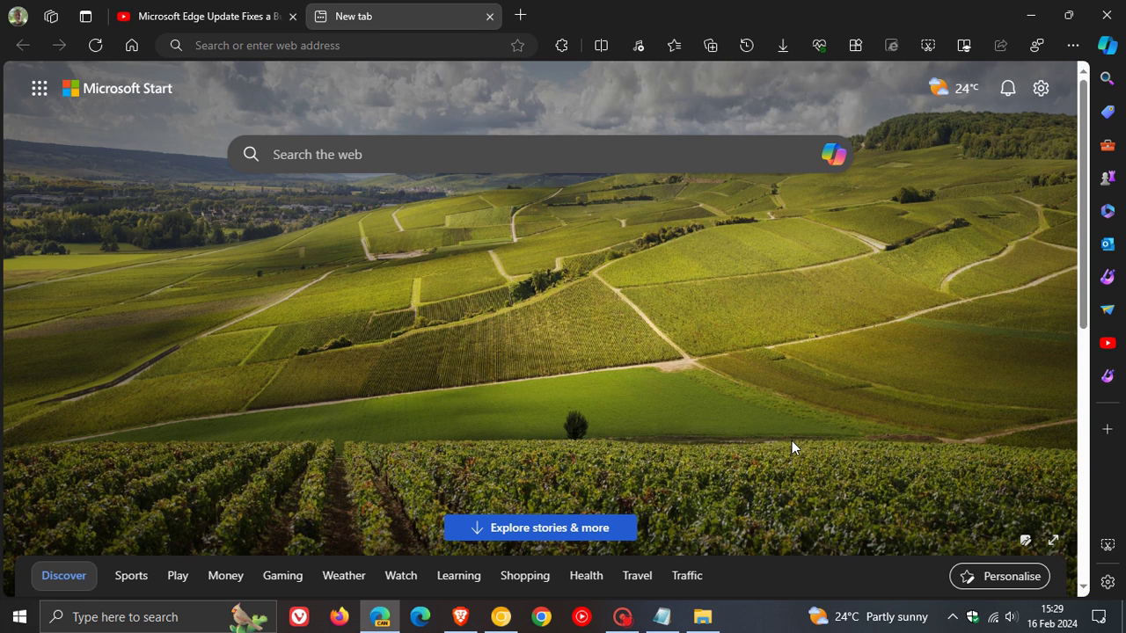
Step: Pause the other tab's YouTube video from Edge Canary's toolbar media flyout
{"action": "left_click", "coordinate": [640, 53]}
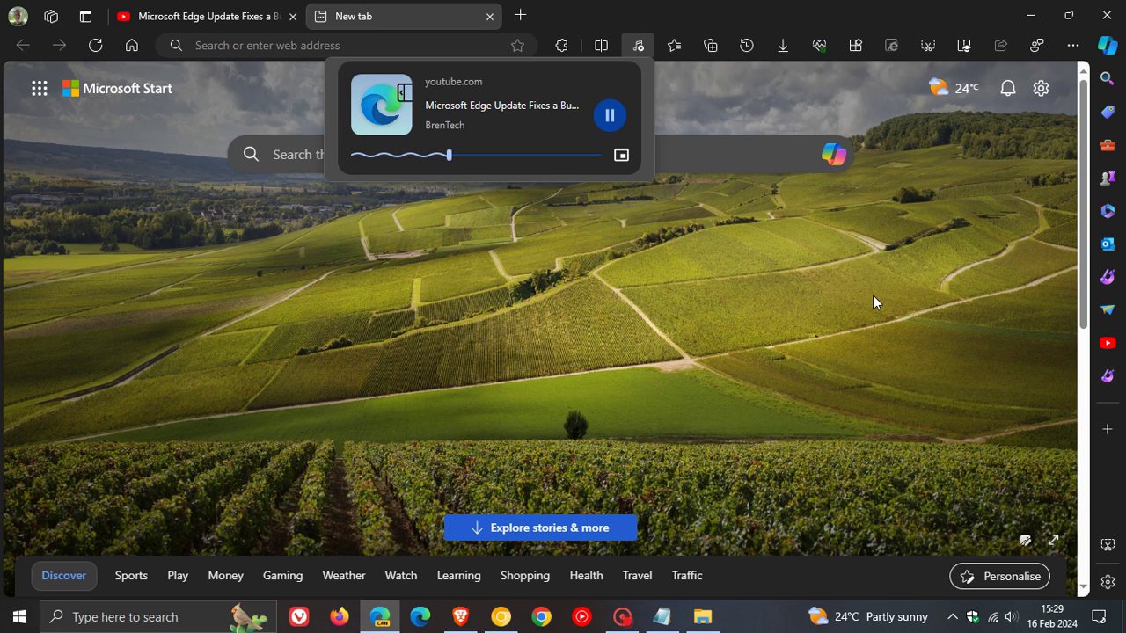
{"action": "left_click", "coordinate": [610, 115]}
Step: Choose the Island getaway theme tile in Edge Canary's Appearance settings
{"action": "left_click", "coordinate": [18, 16]}
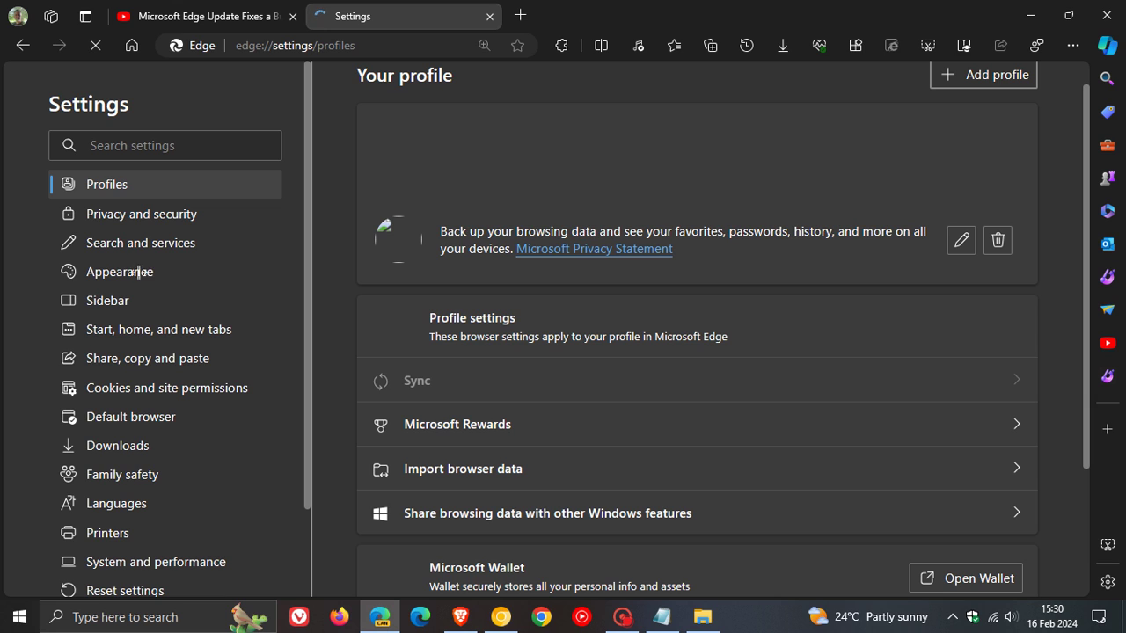
{"action": "left_click", "coordinate": [132, 276]}
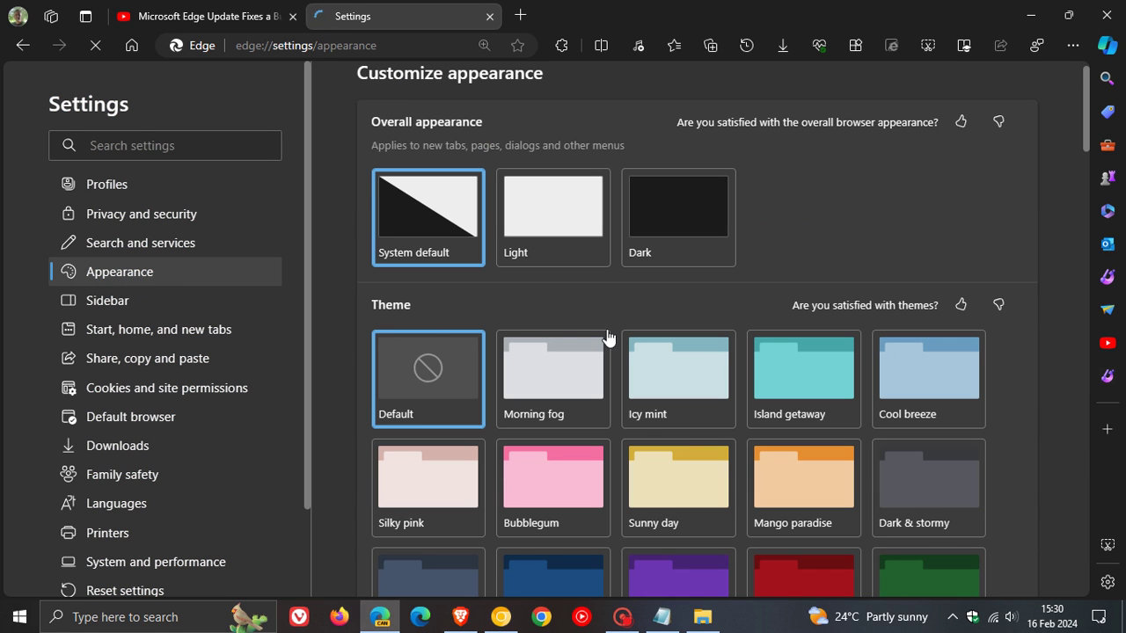
{"action": "left_click", "coordinate": [788, 380]}
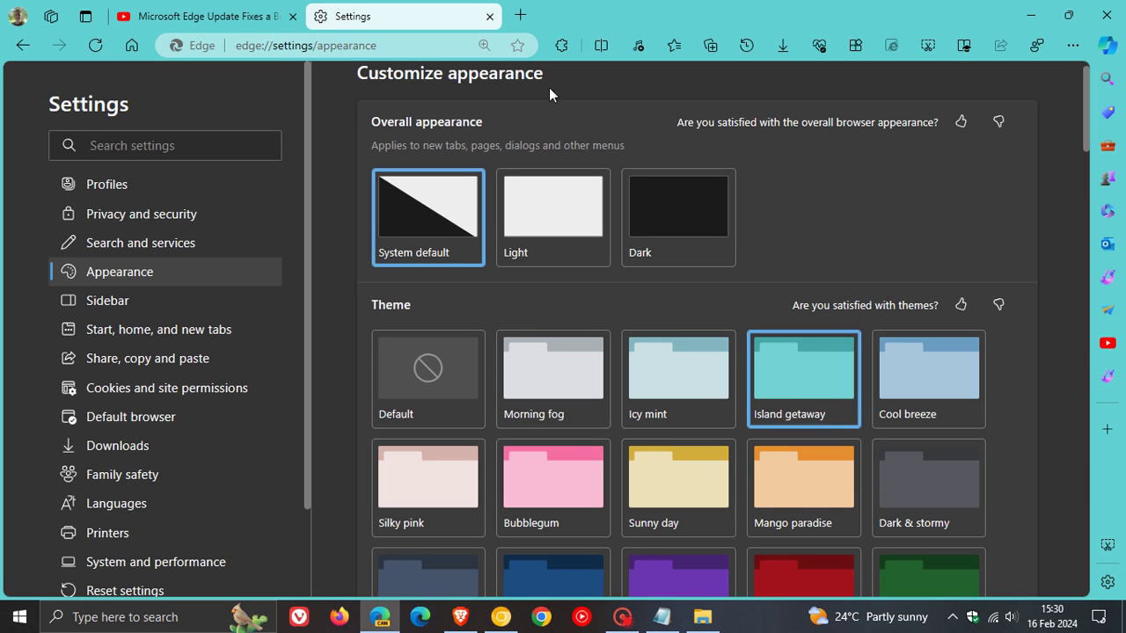
Step: Go Home, then play and pause the YouTube video from the teal-themed media flyout
{"action": "left_click", "coordinate": [130, 45]}
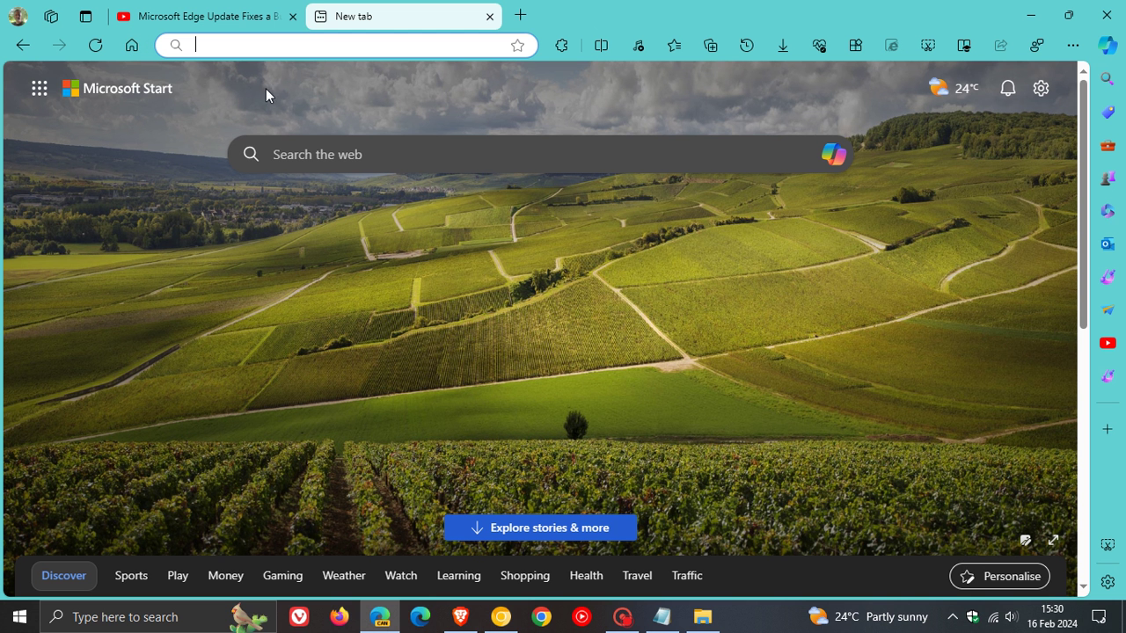
{"action": "left_click", "coordinate": [639, 44]}
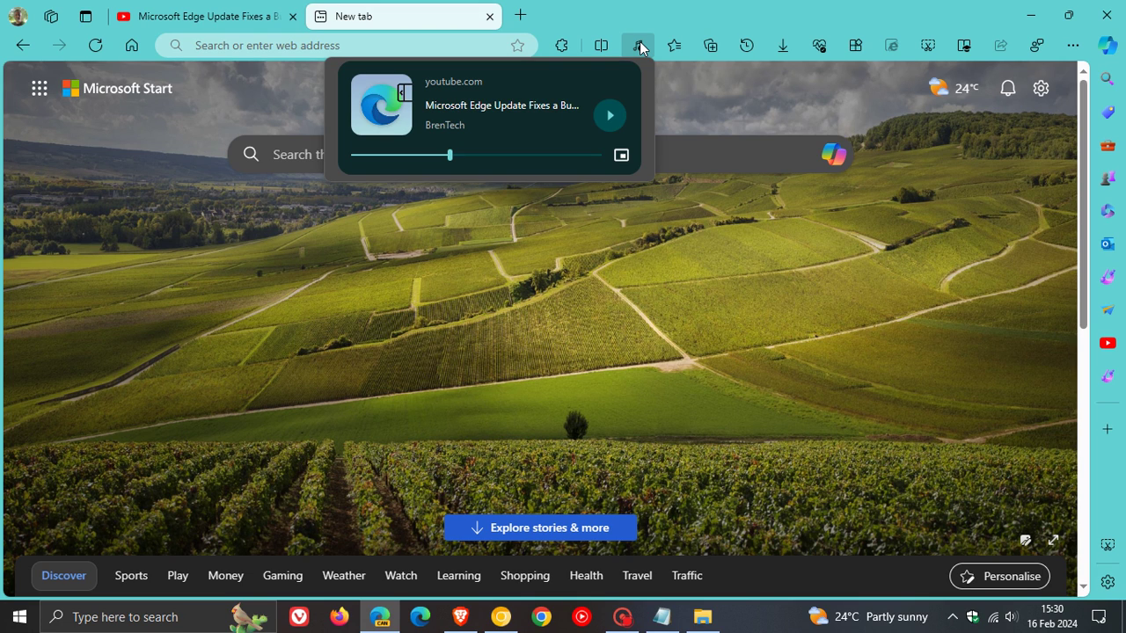
{"action": "left_click", "coordinate": [608, 115]}
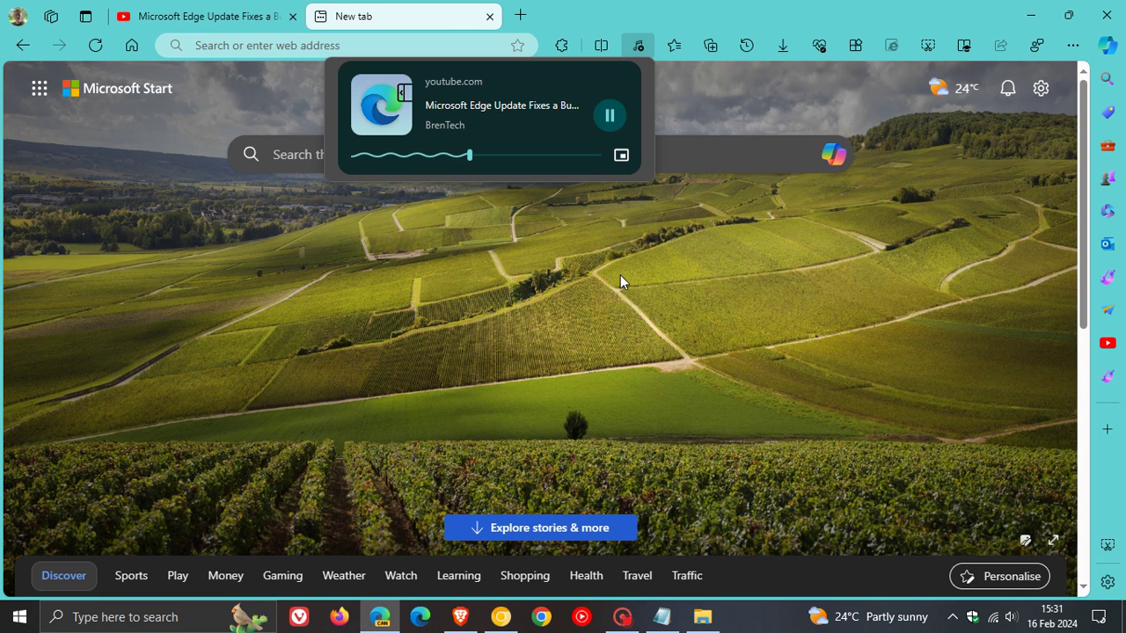
{"action": "left_click", "coordinate": [609, 114]}
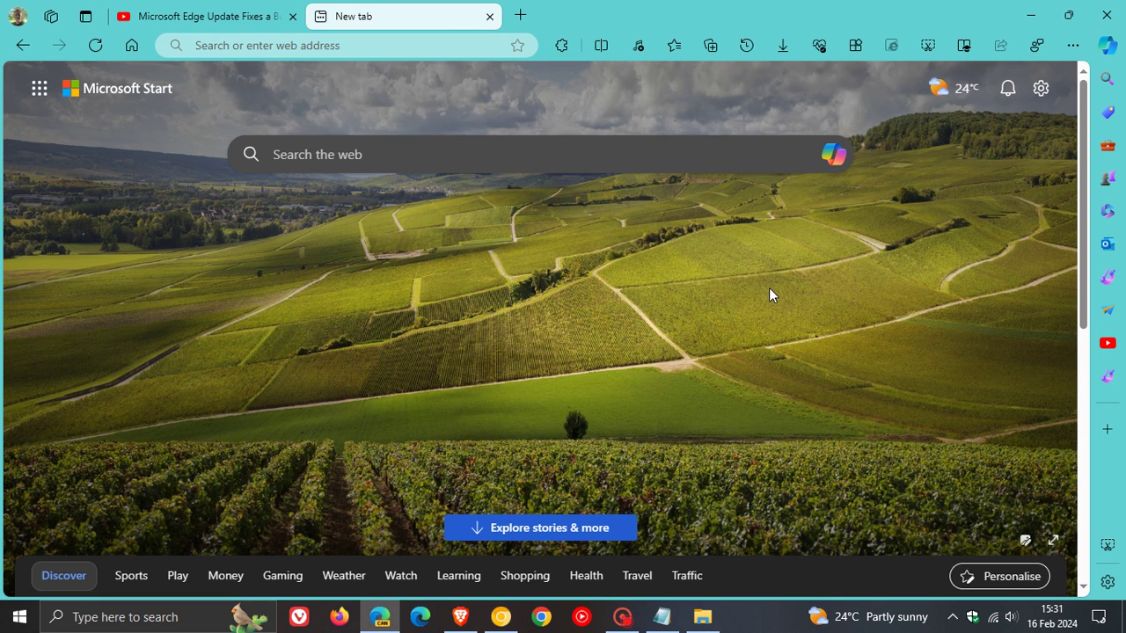